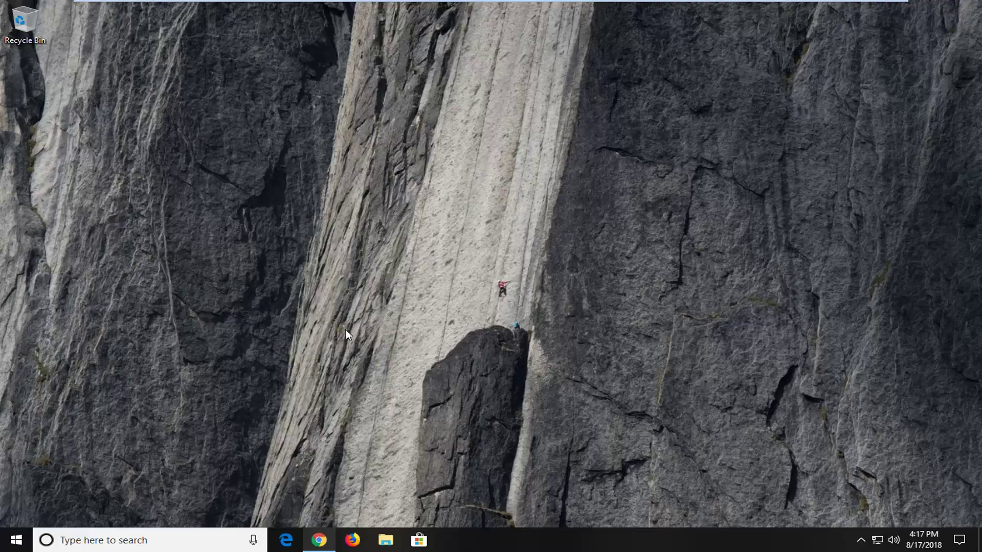
# - Open the Start menu to begin searching for PowerShell
pyautogui.click(17, 540)
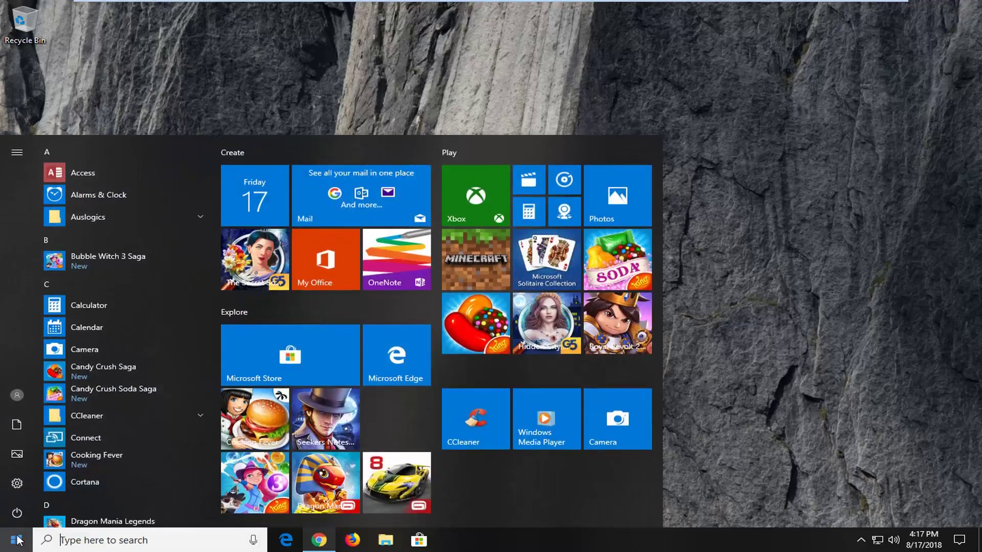
pyautogui.write('p')
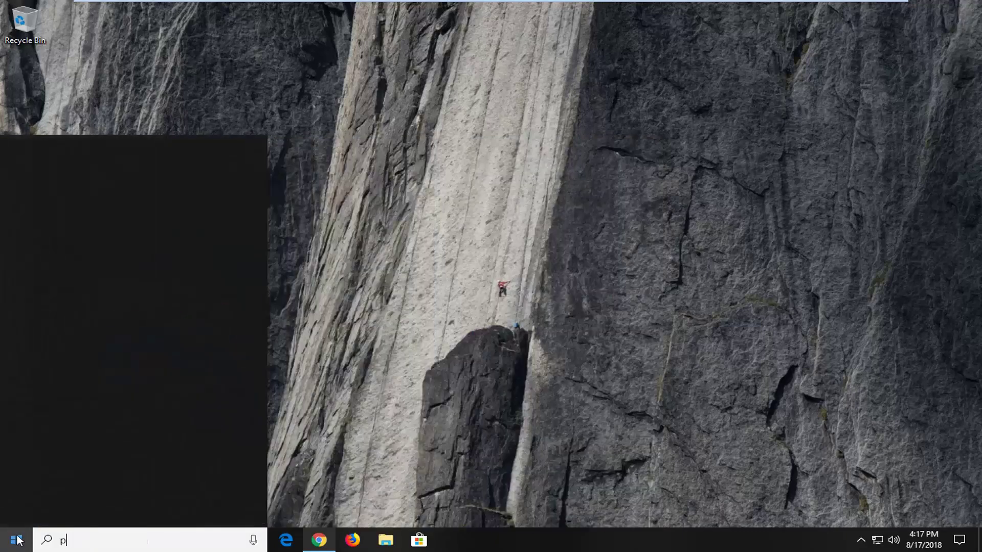
pyautogui.write('owershell')
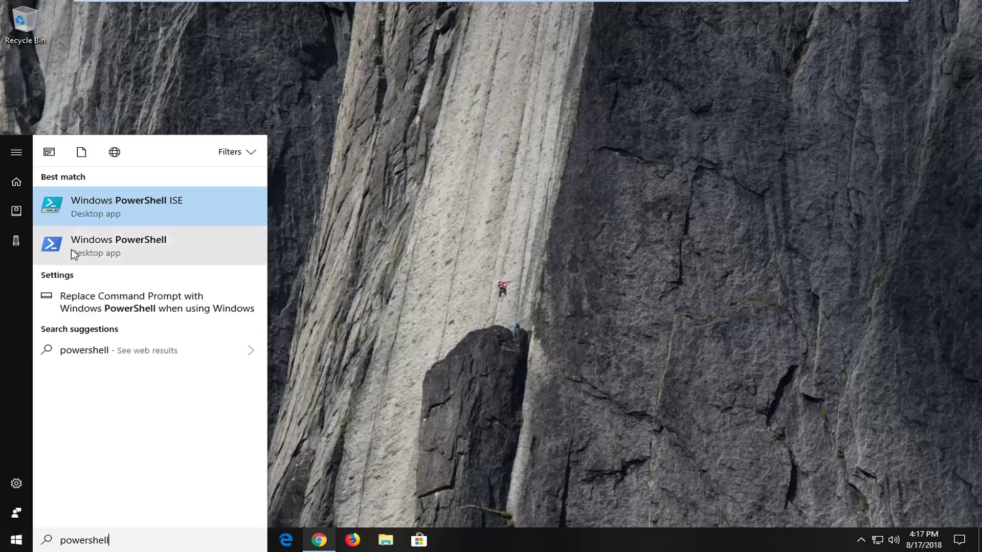
# - Run Windows PowerShell as administrator and approve the User Account Control prompt
pyautogui.rightClick(109, 246)
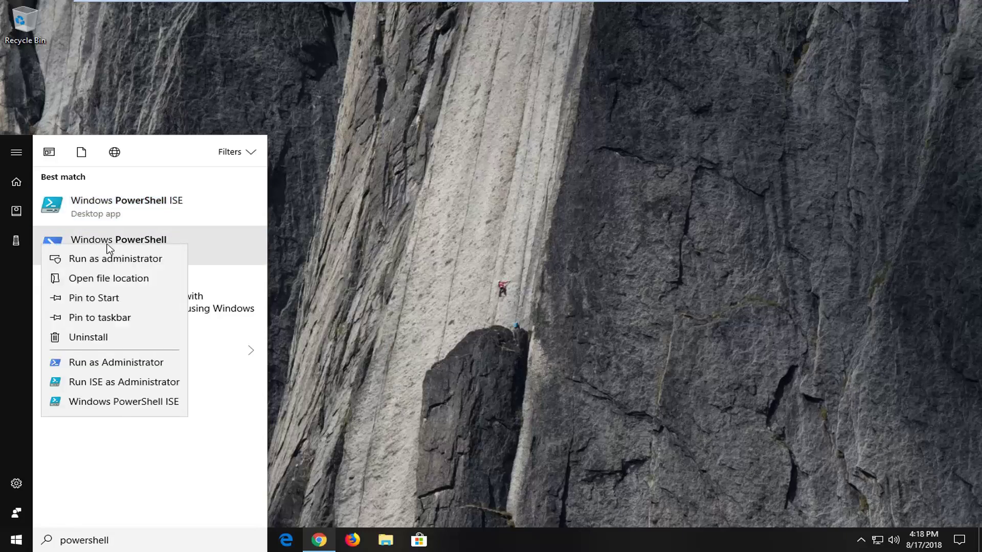
pyautogui.click(115, 259)
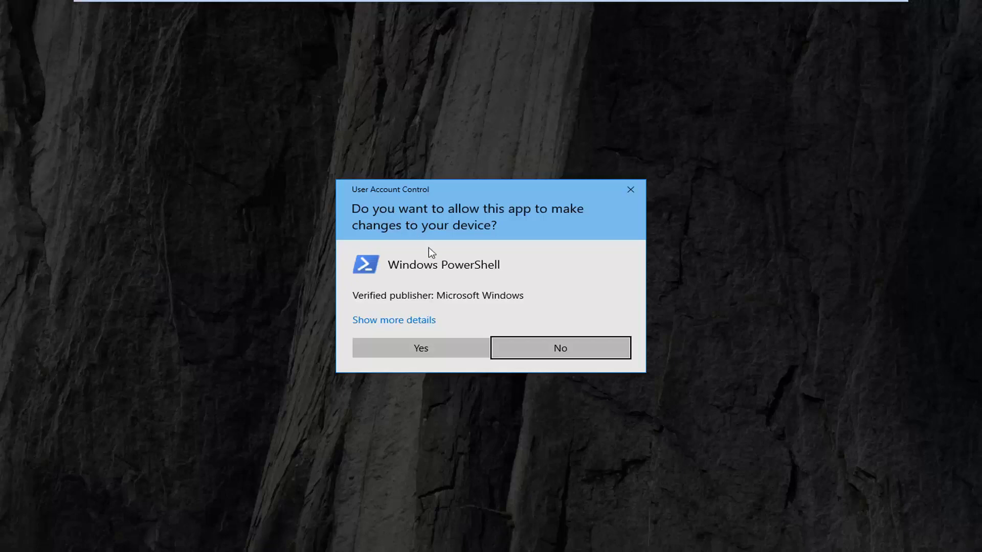
pyautogui.click(411, 351)
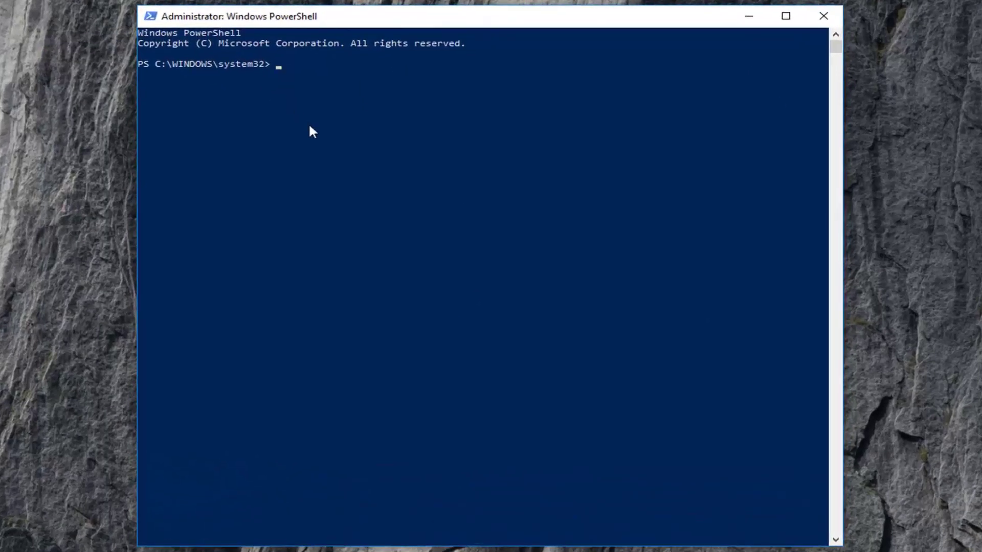
pyautogui.write('sfc')
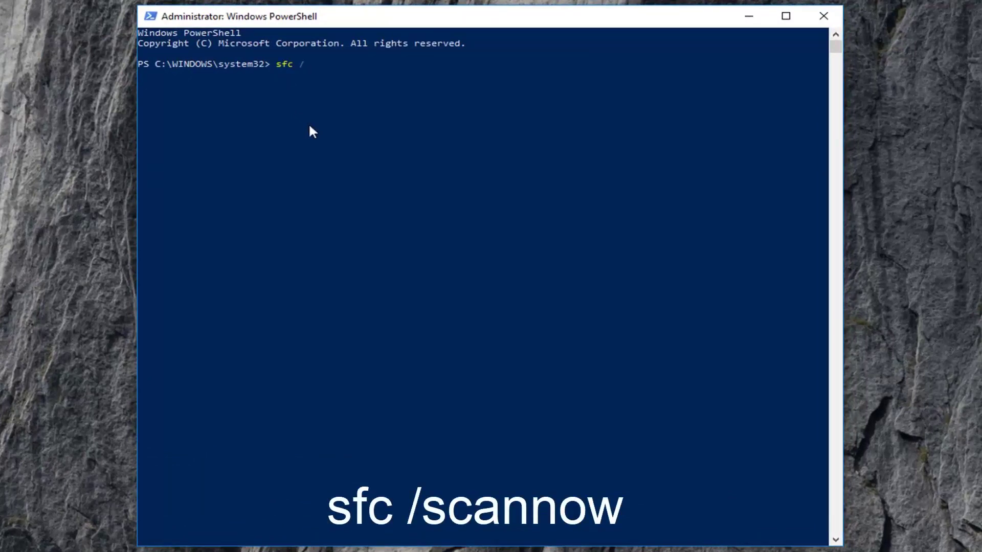
pyautogui.write(' /scannow')
# - Run sfc /scannow and let the scan reach 5% verification
pyautogui.press('Return')
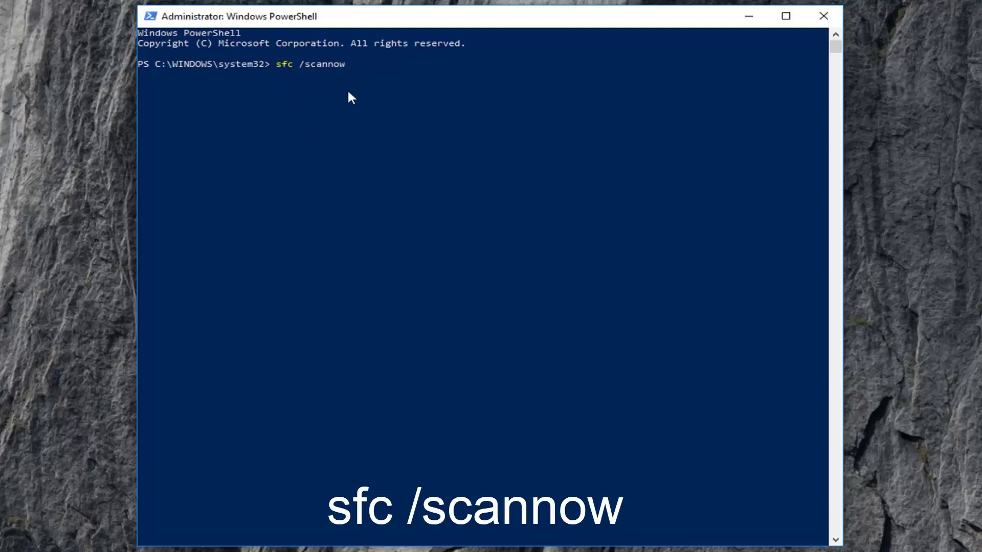